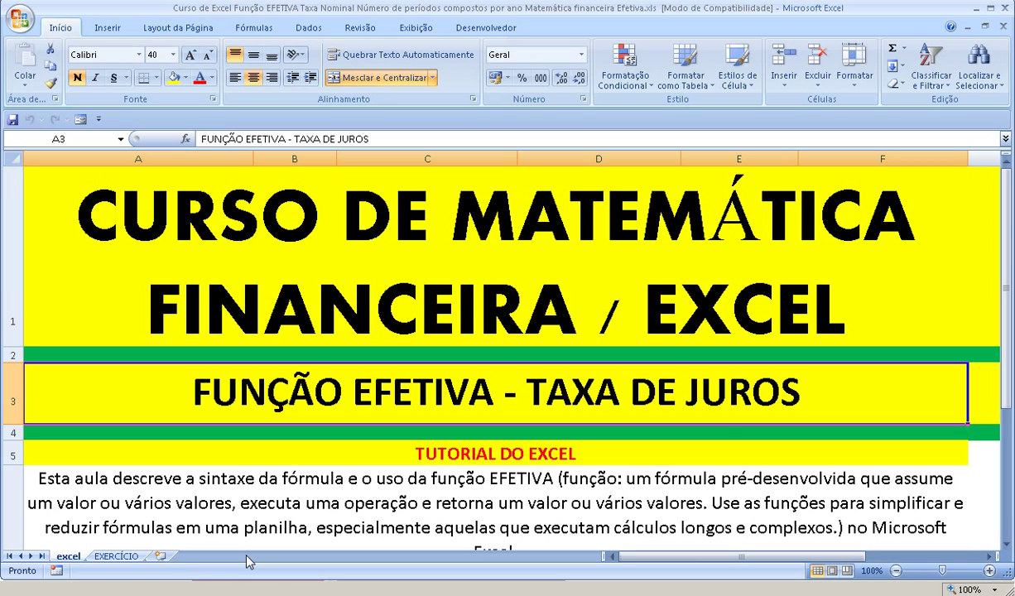
Fill row 10, the =EFETIVA(taxa_nominal, npera) syntax line, with standard red.
left_click(1006, 543)
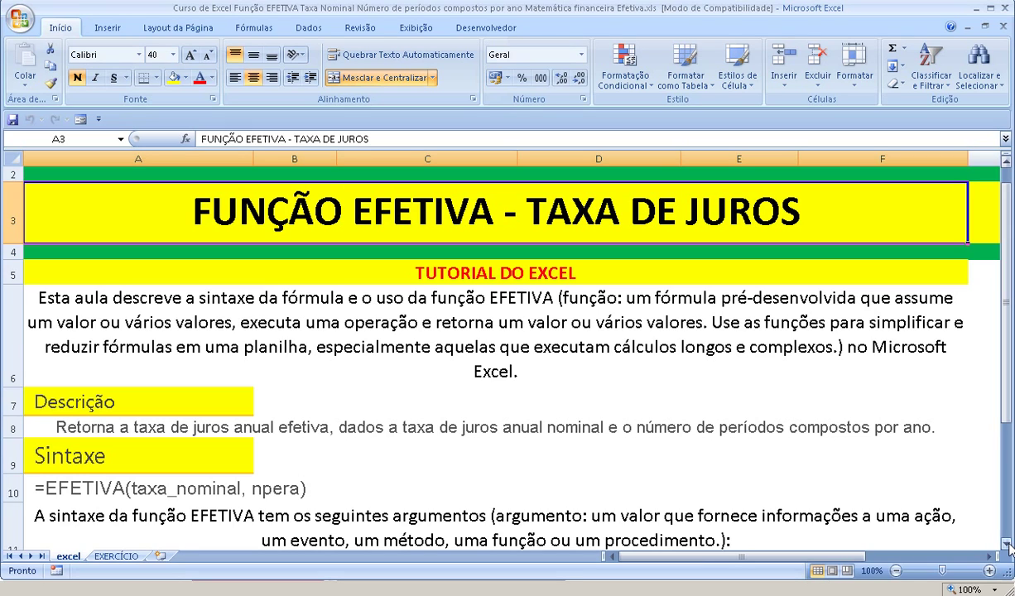
left_click(12, 488)
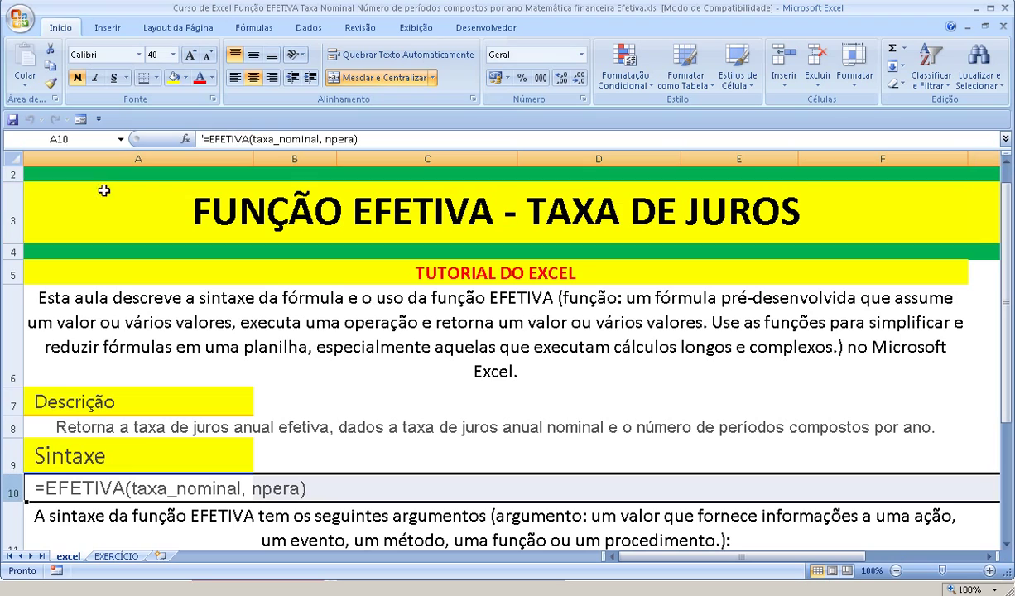
left_click(185, 78)
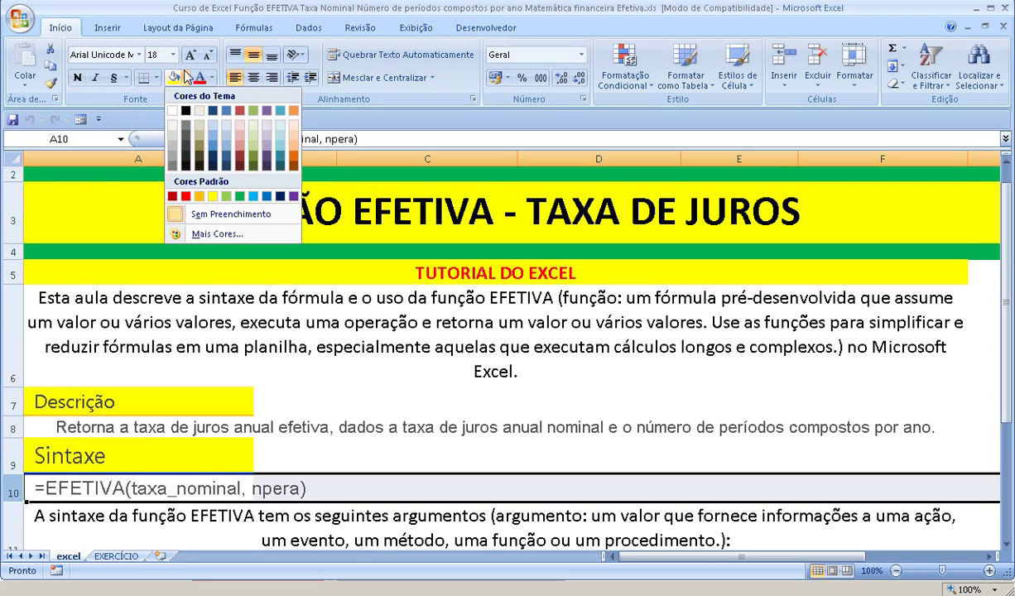
left_click(187, 199)
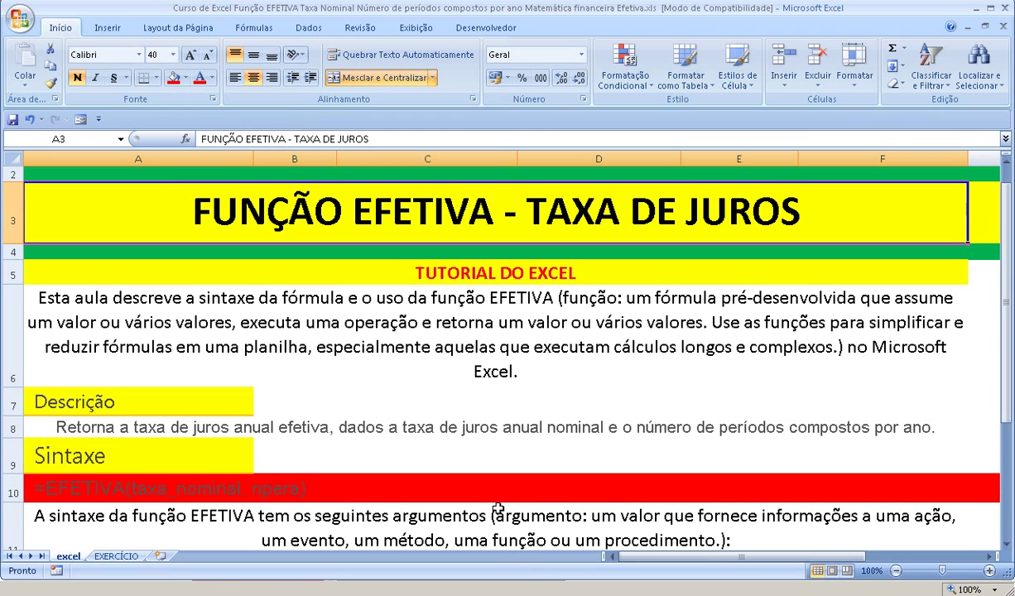
scroll(456, 418, "down", 2)
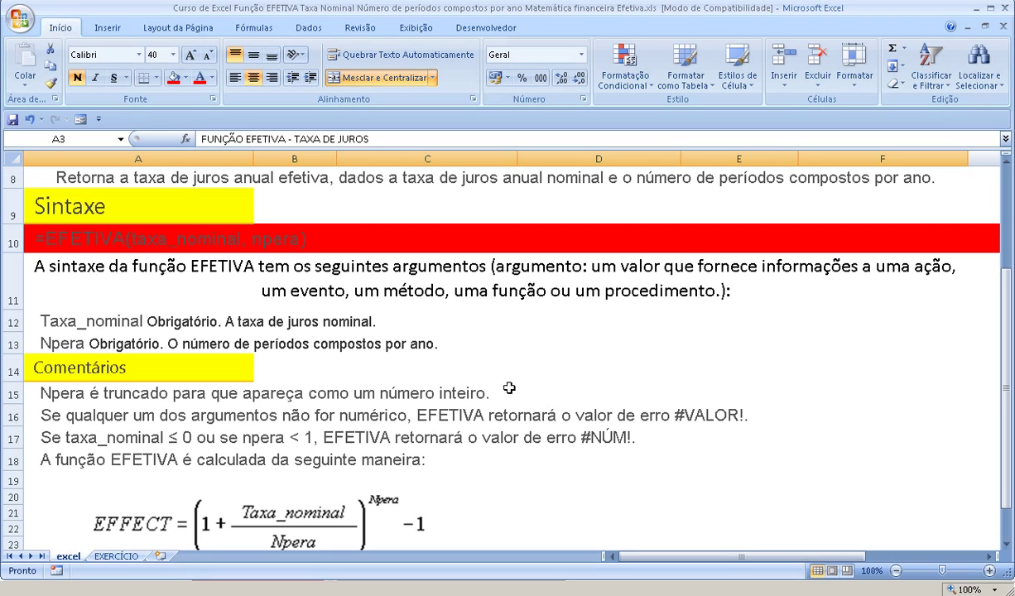
Bold the row 16 comment that explains the #VALOR! error.
left_click(12, 417)
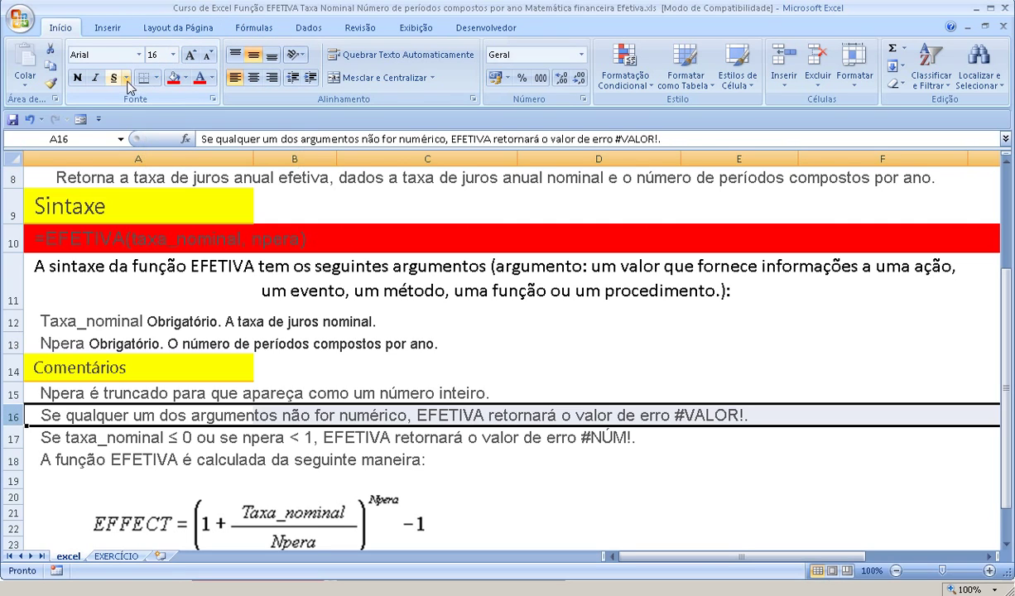
left_click(78, 80)
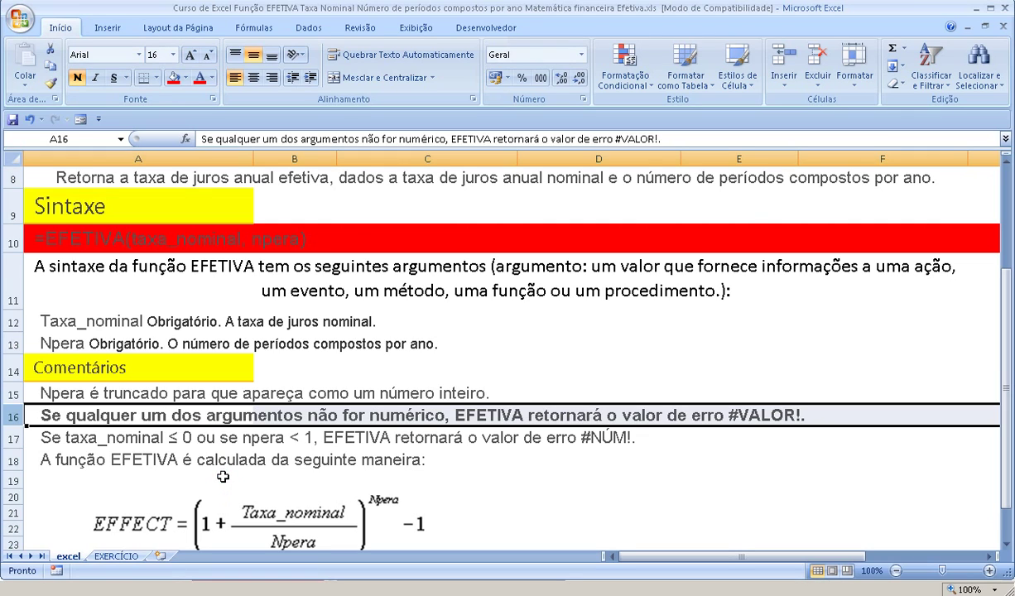
scroll(534, 447, "down", 1)
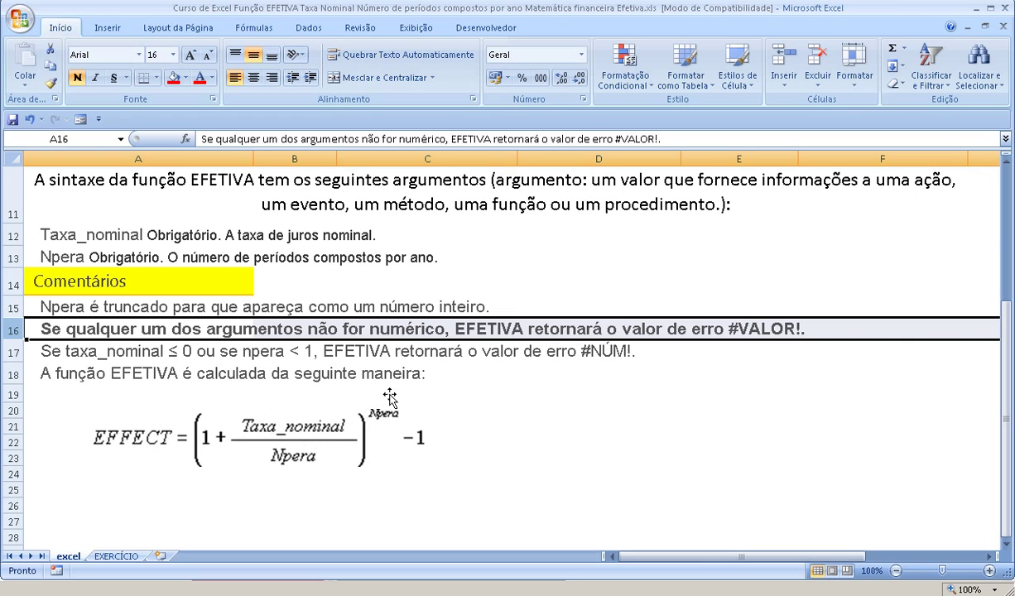
scroll(397, 405, "up", 3)
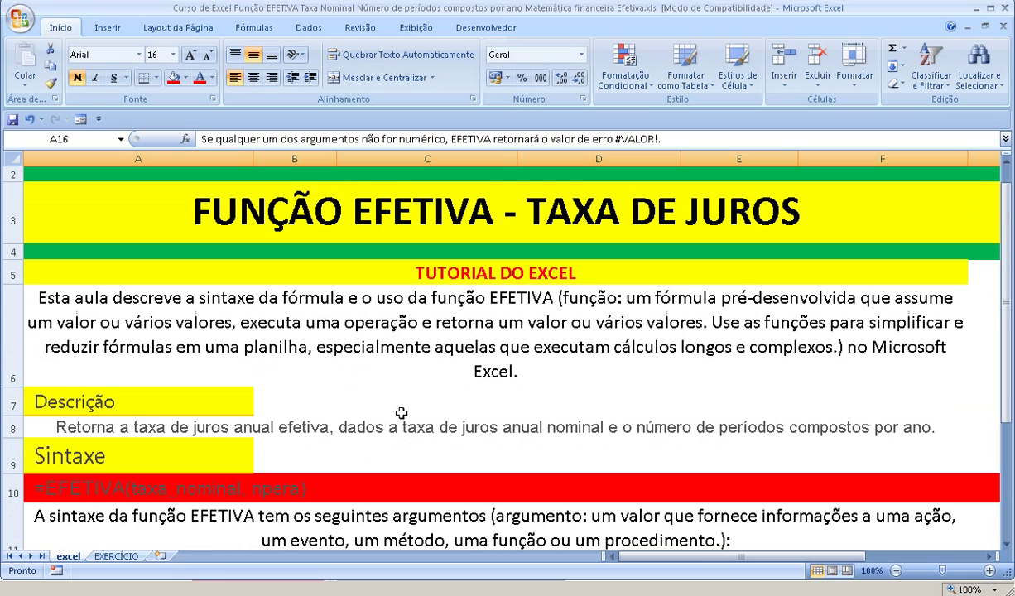
Go to the EXERCÍCIO sheet, check the 5,25% rate in A2 and 4 periods in A3, then select A5.
left_click(116, 556)
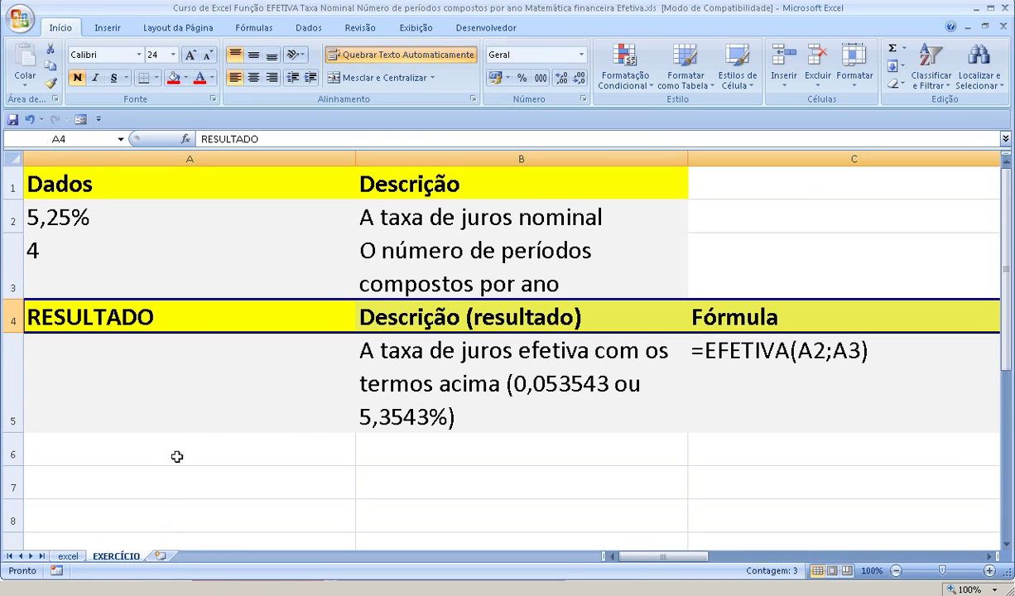
left_click(58, 218)
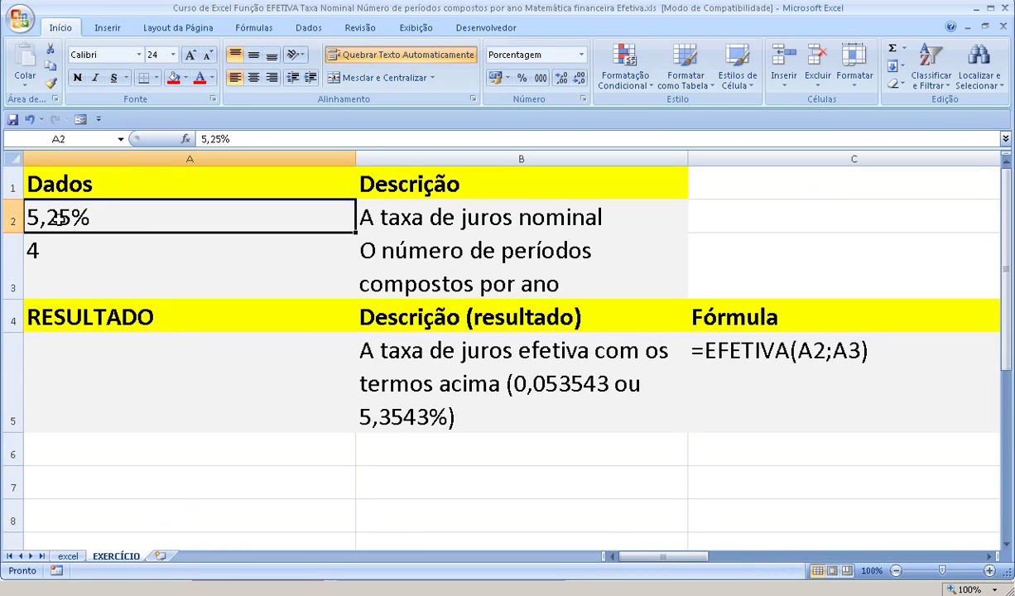
left_click(74, 252)
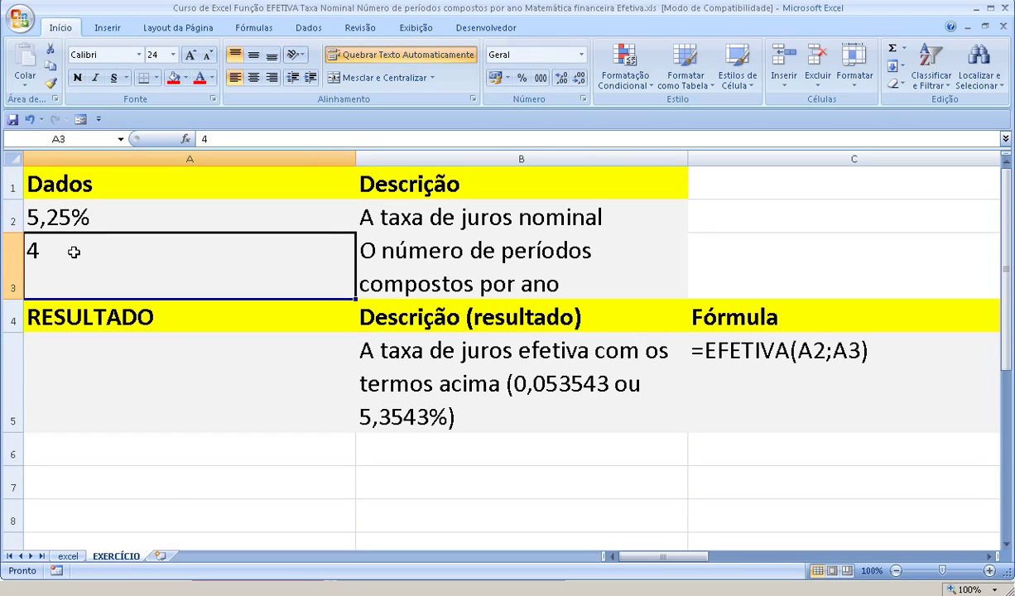
double_click(64, 207)
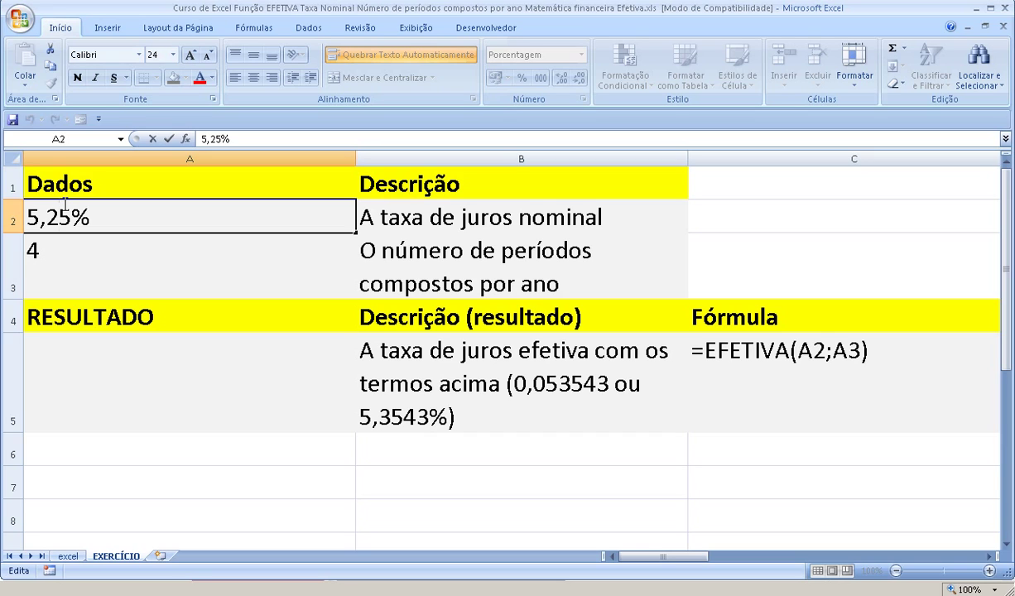
left_click(130, 376)
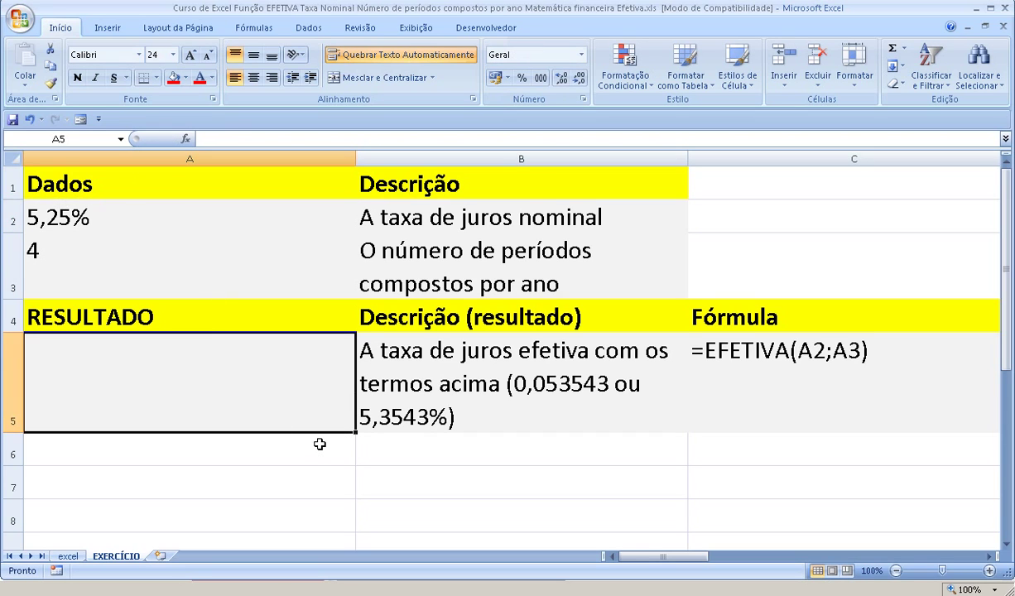
Enter =EFETIVA(A2;A3) in A5, giving the effective rate 0,053542667.
type("=efe")
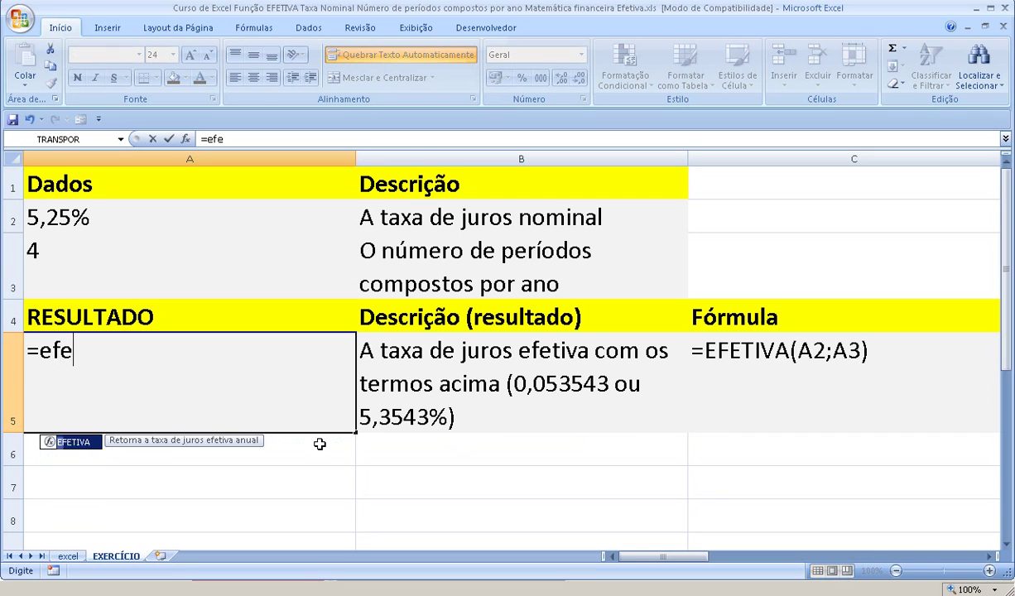
type("tiva")
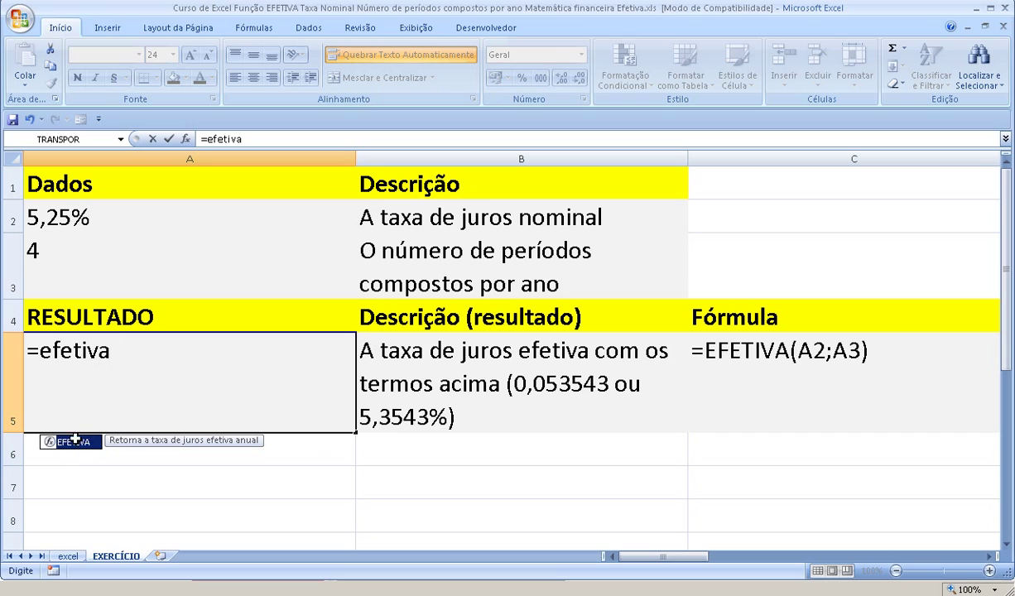
double_click(76, 443)
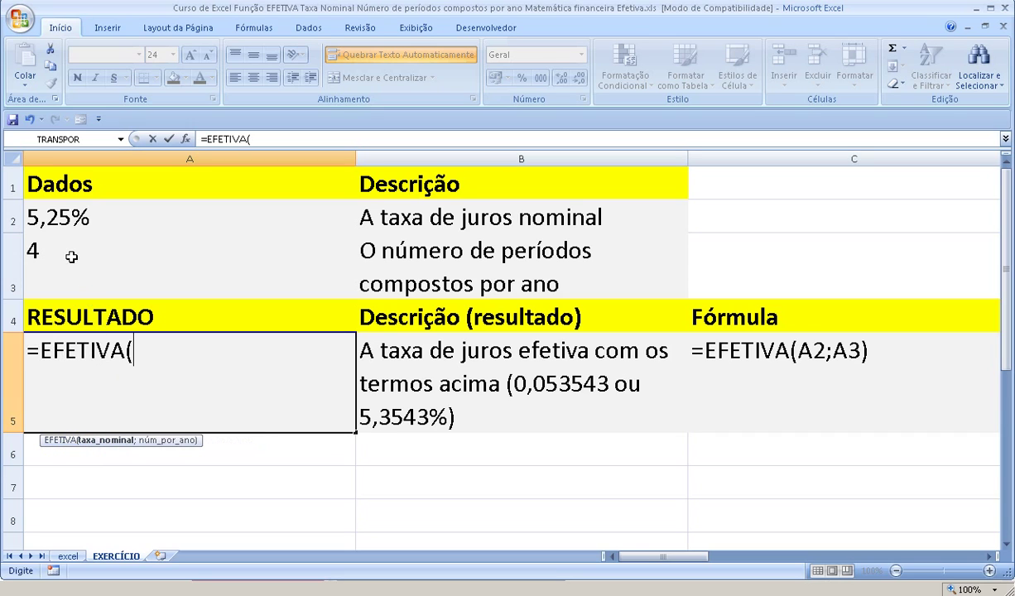
left_click(60, 210)
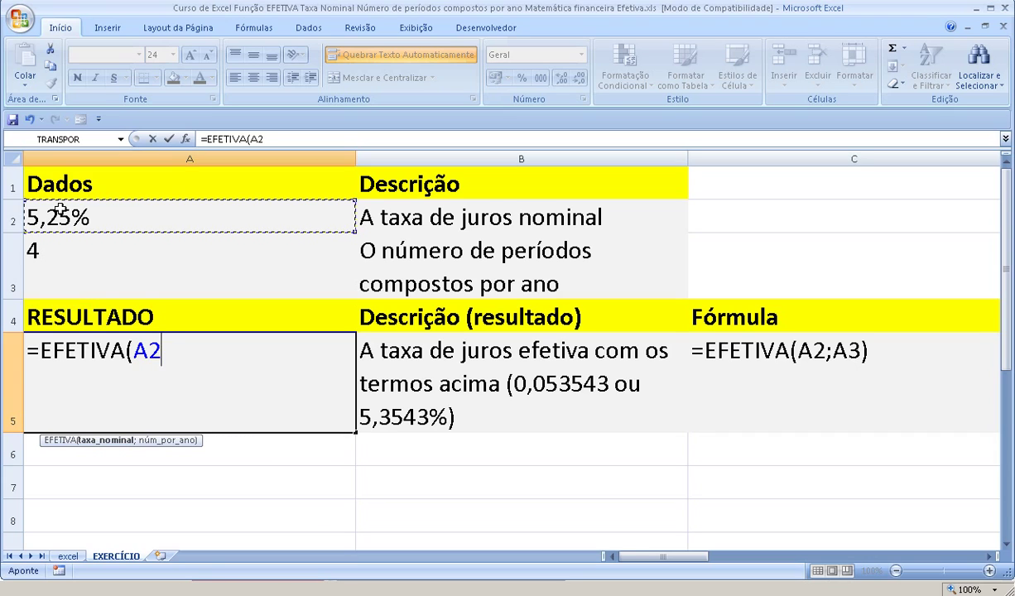
type(";")
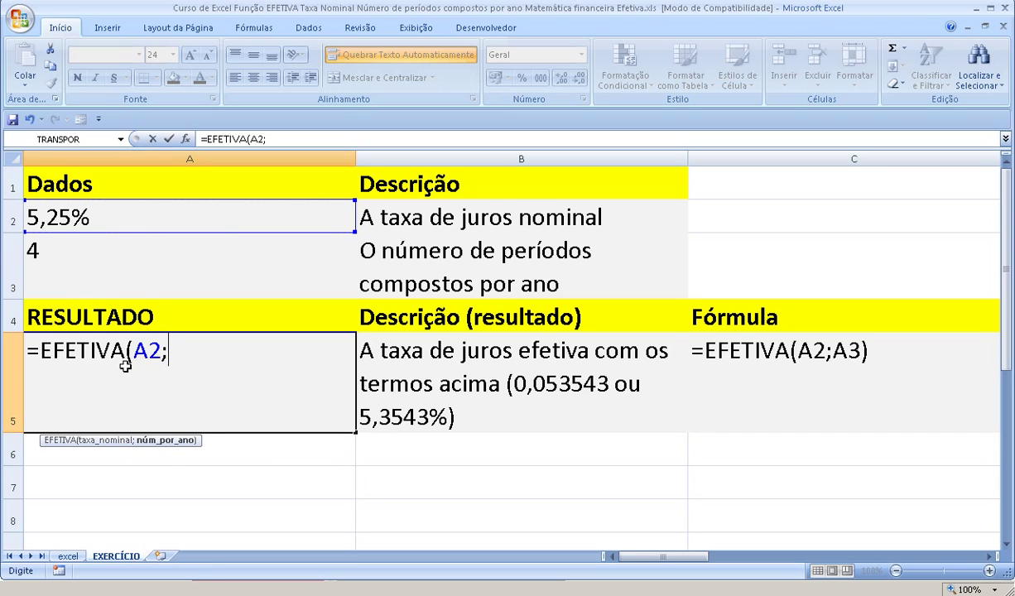
left_click(72, 264)
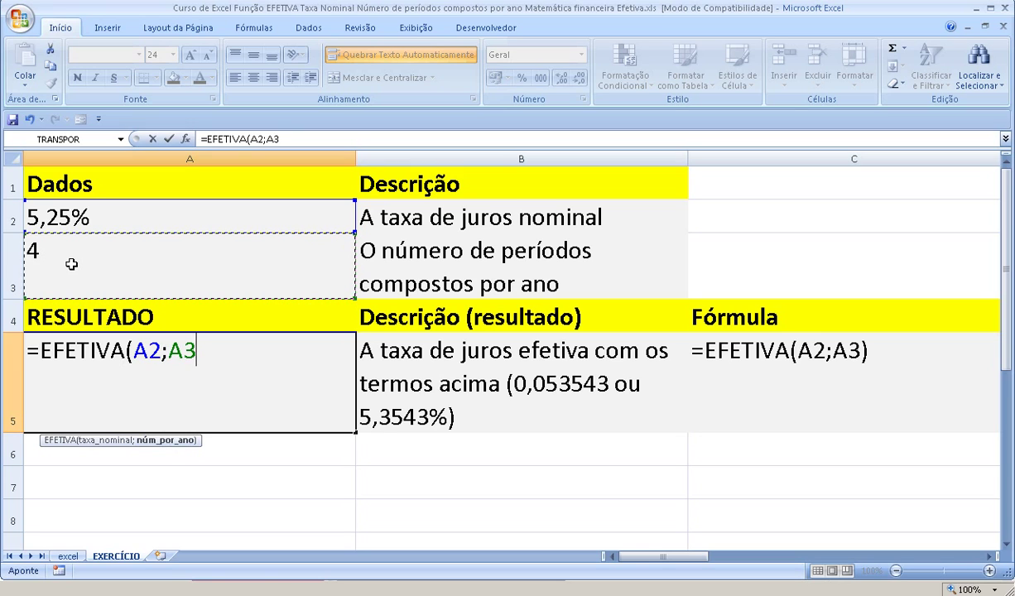
type(")")
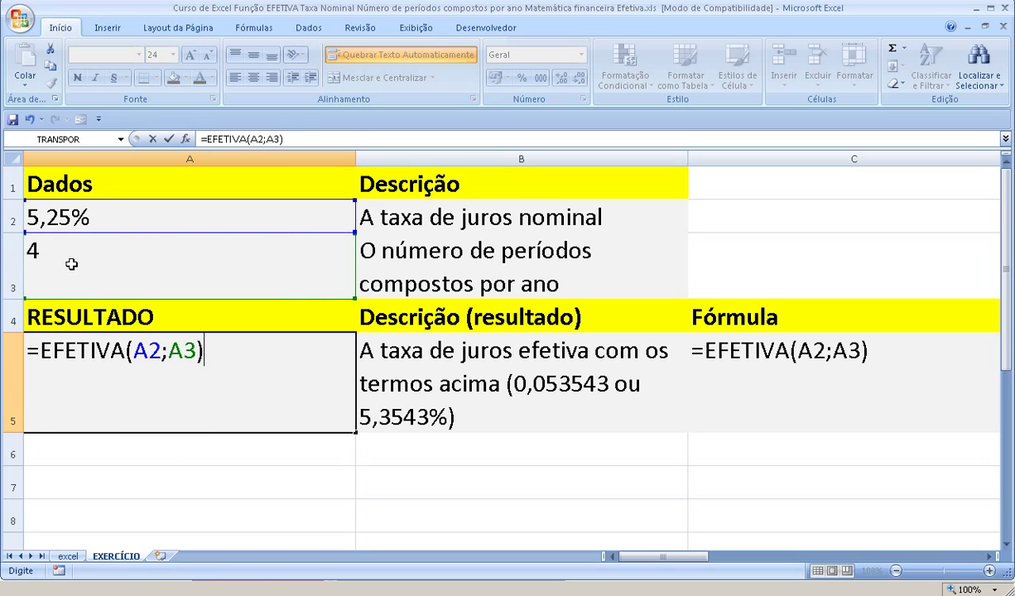
key("Return")
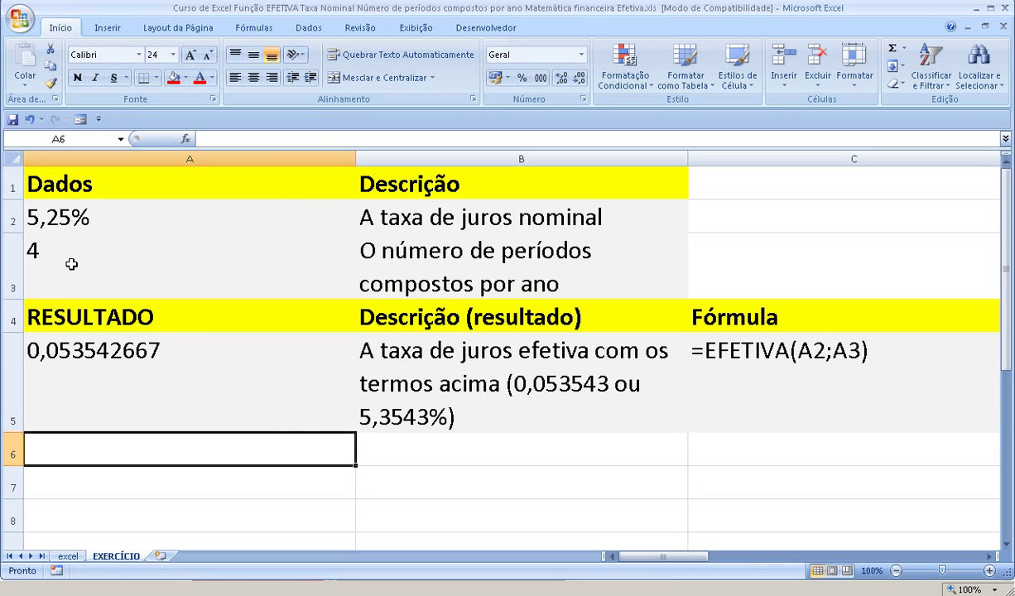
Enter =A5*100 in A6 and the unit label %aa in B6.
type("=")
left_click(77, 351)
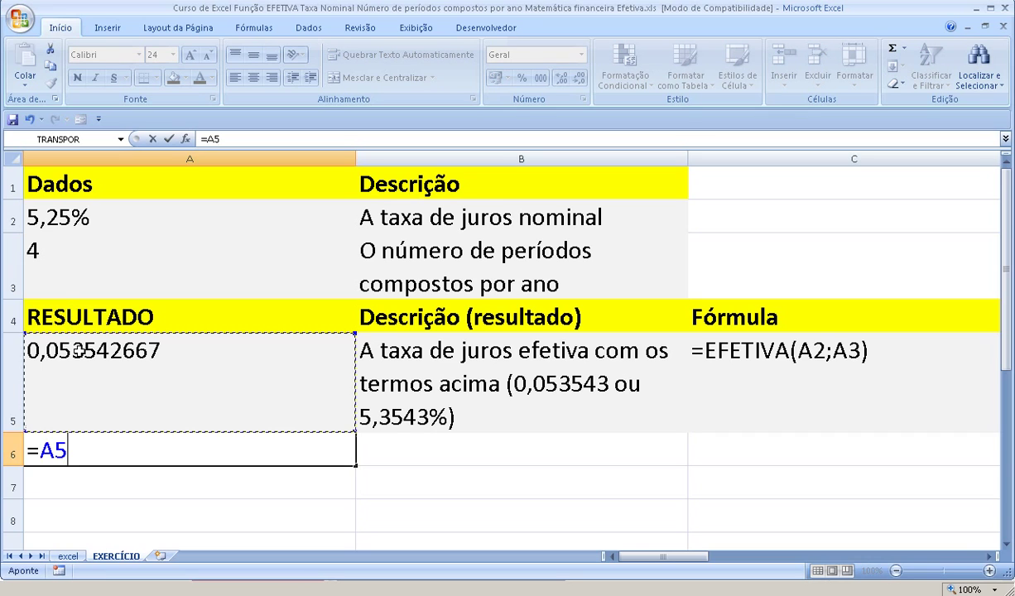
type("*")
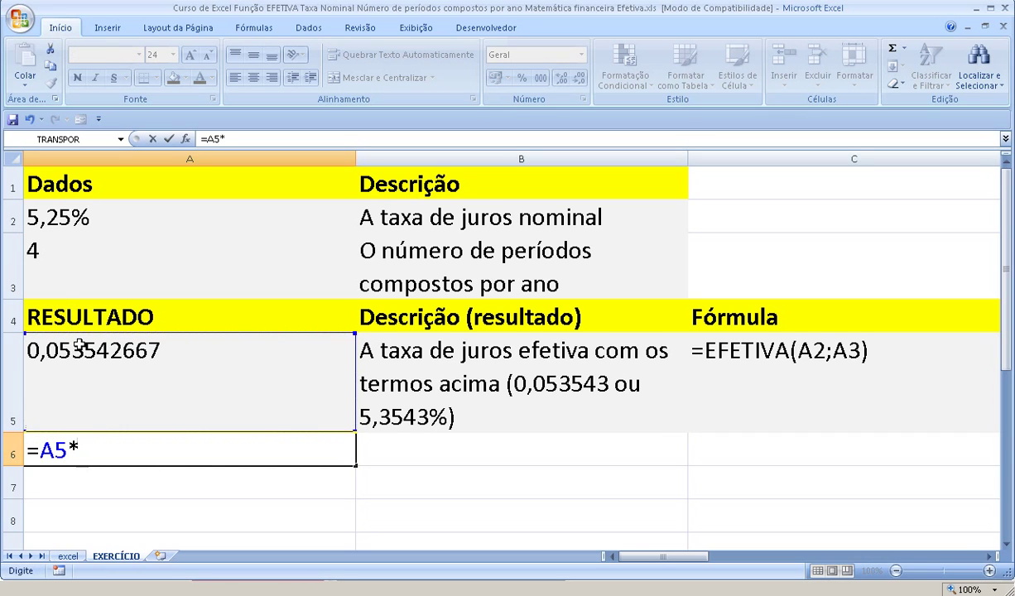
type("100")
key("Return")
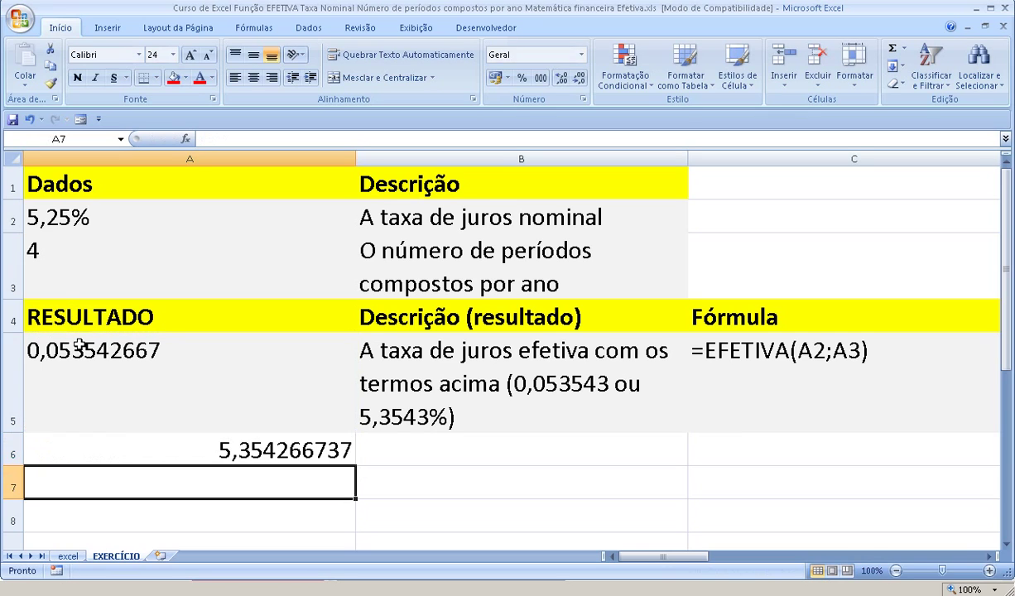
key("Up")
key("Right")
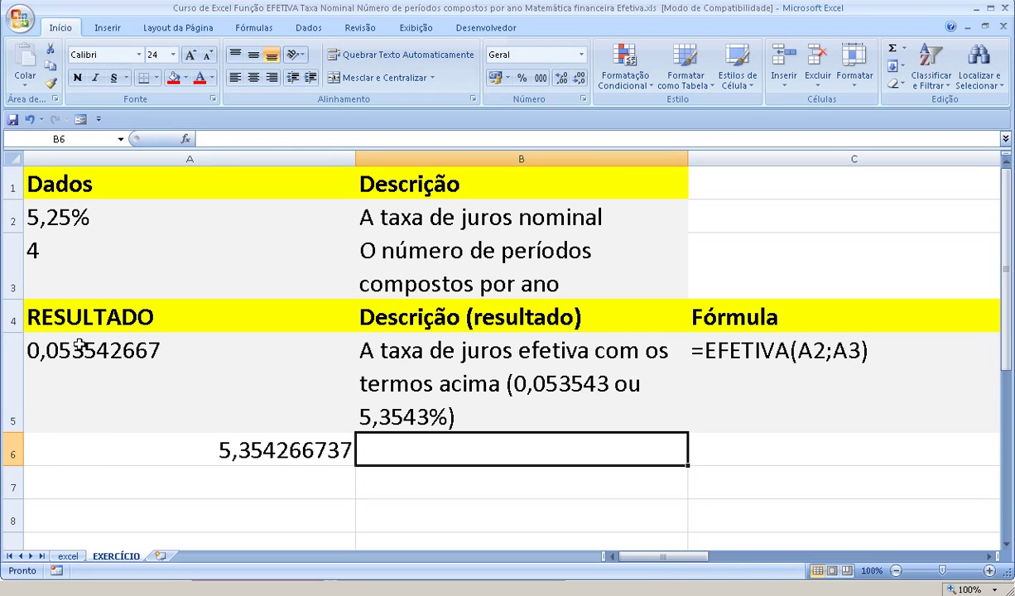
type("%")
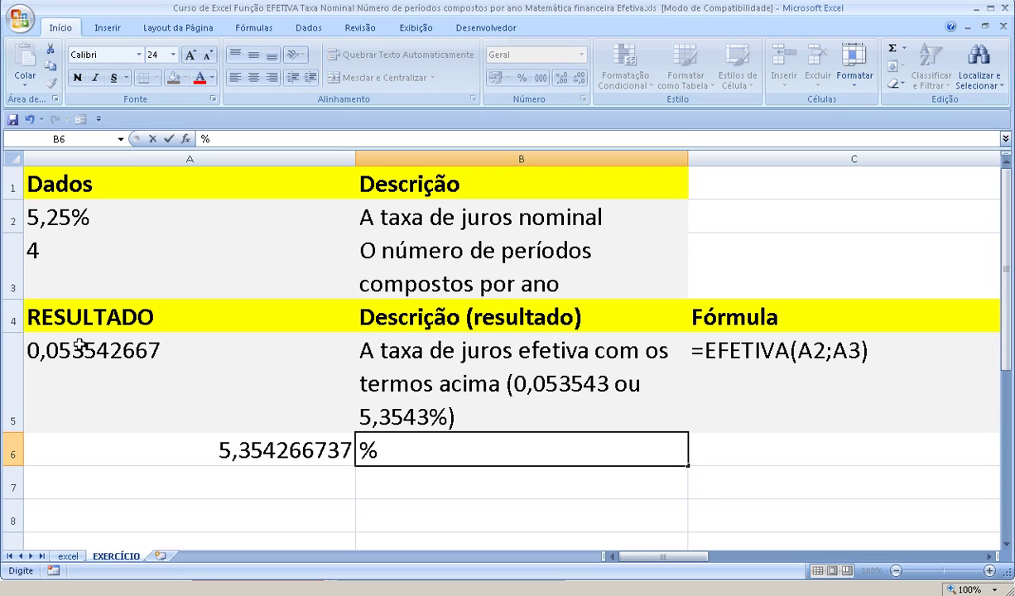
type("aa")
key("Return")
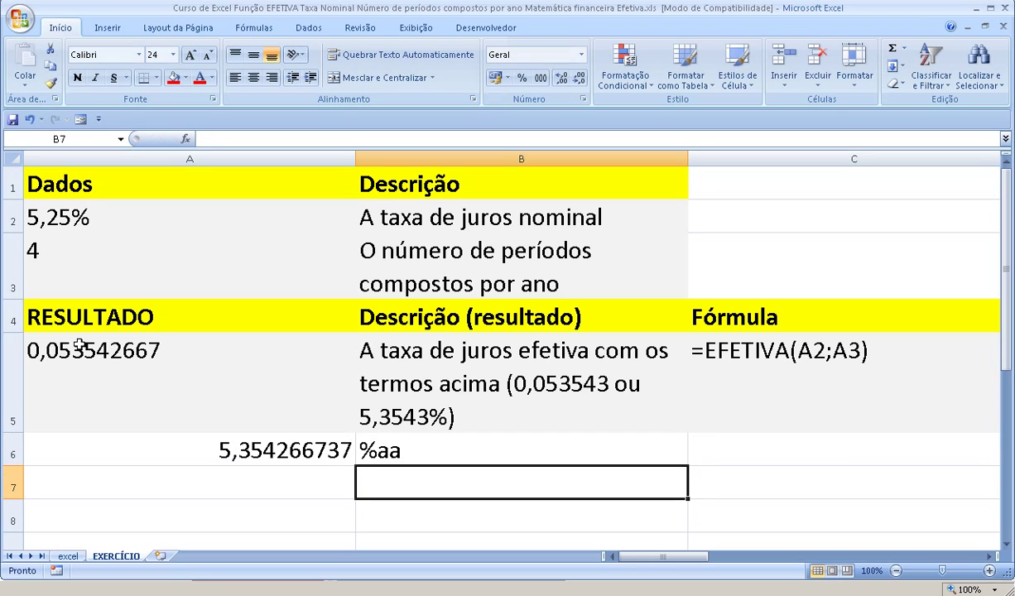
Fill cells A6:B6 with orange.
left_click_drag(227, 449, 403, 448)
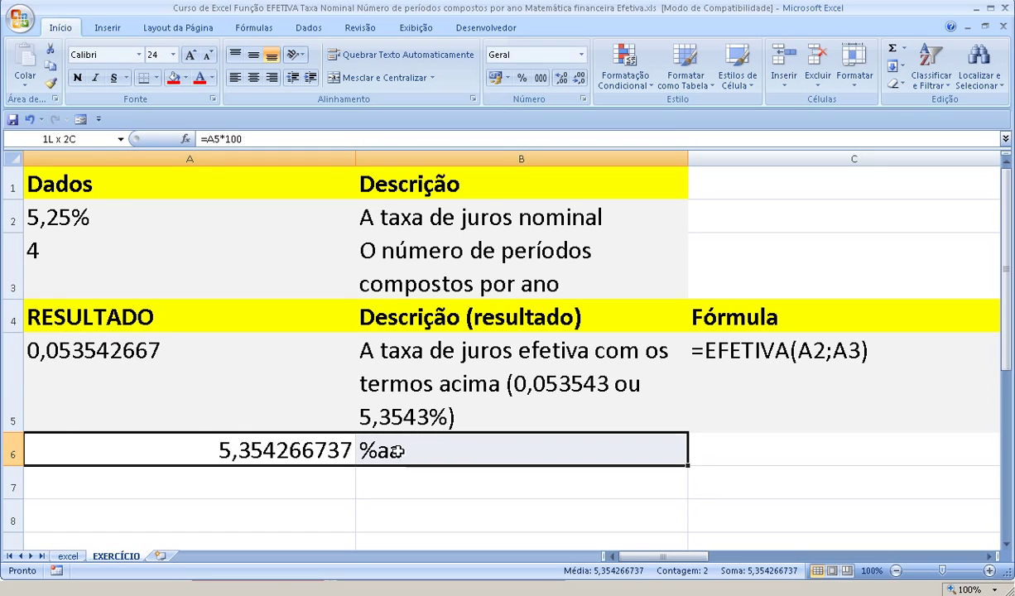
left_click(187, 80)
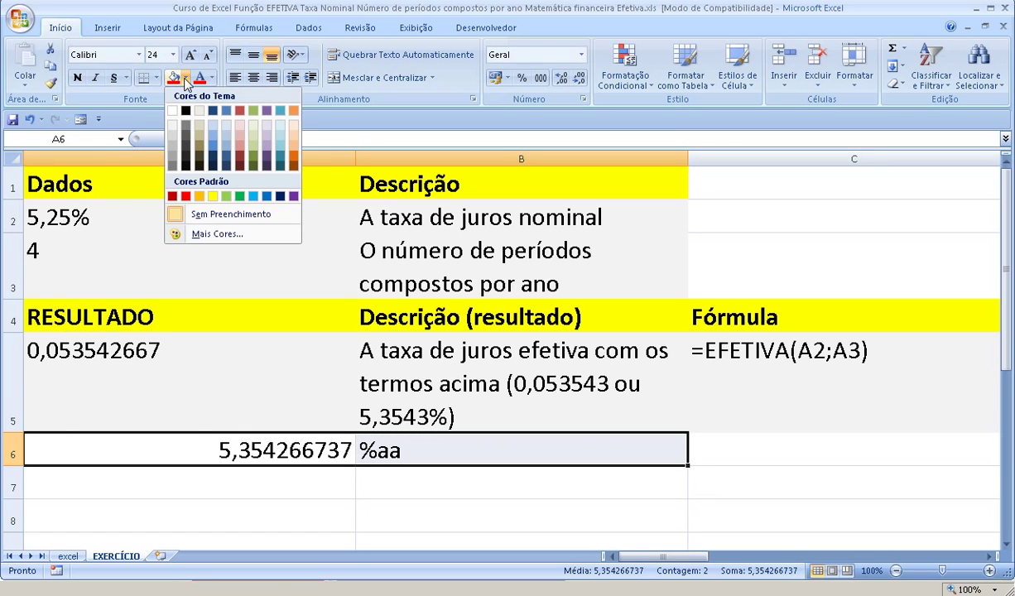
left_click(200, 196)
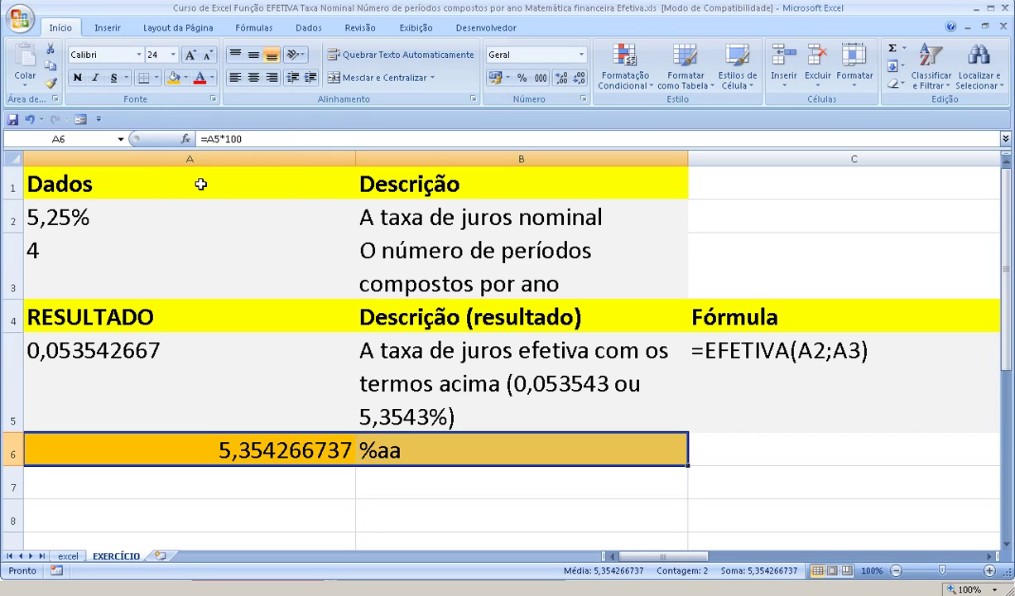